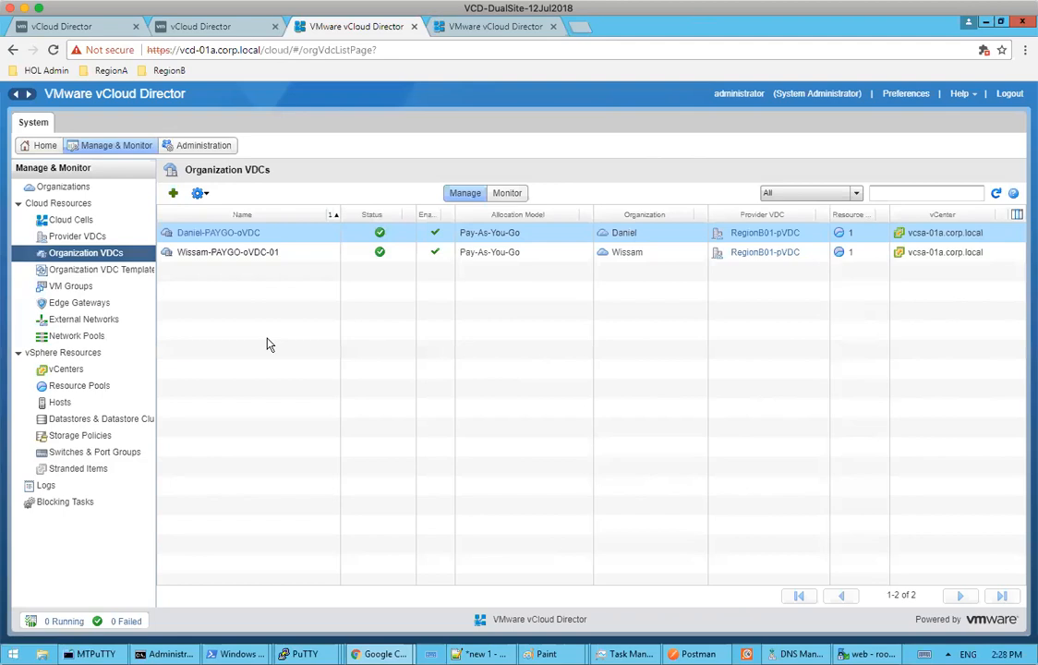
Review both sites' vCloud Director pages, and switch to the vSphere Web Client to examine the NSX Manager roles.
left_click(462, 26)
left_click(311, 26)
left_click(495, 29)
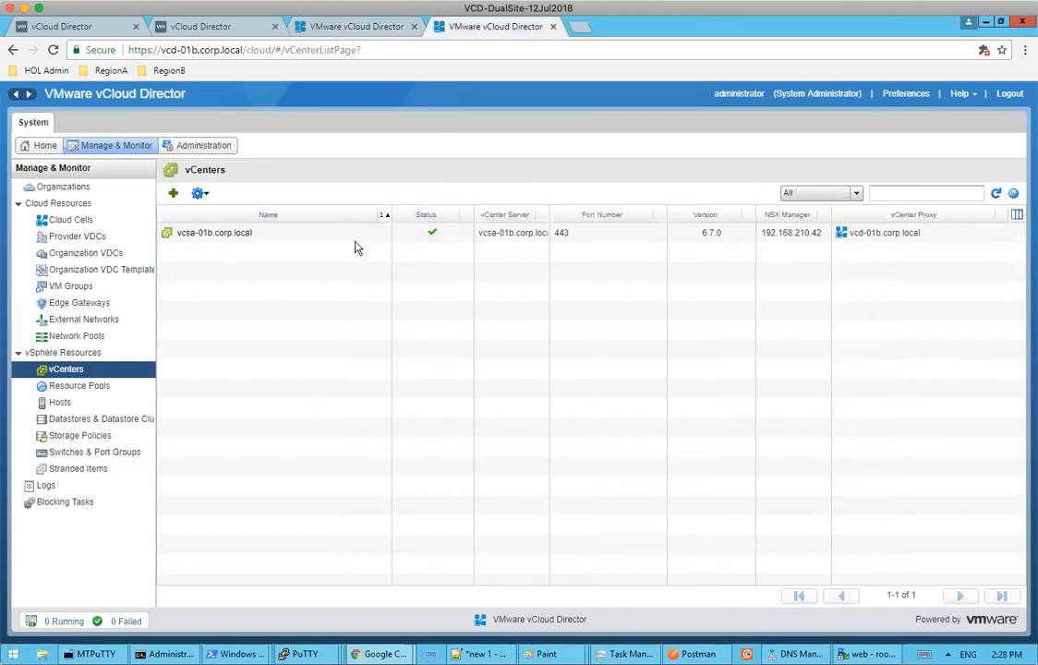
mouse_move(385, 654)
left_click(484, 574)
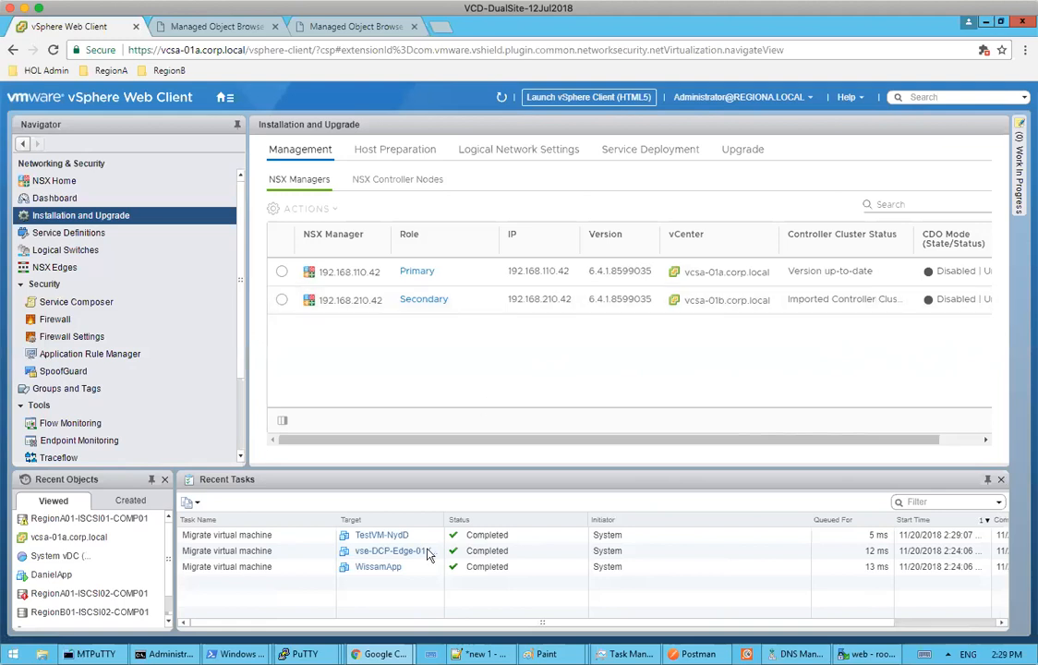
Return to vCloud Director and open the NSX Manager properties of the vCenter vcsa-01b.corp.local.
mouse_move(381, 653)
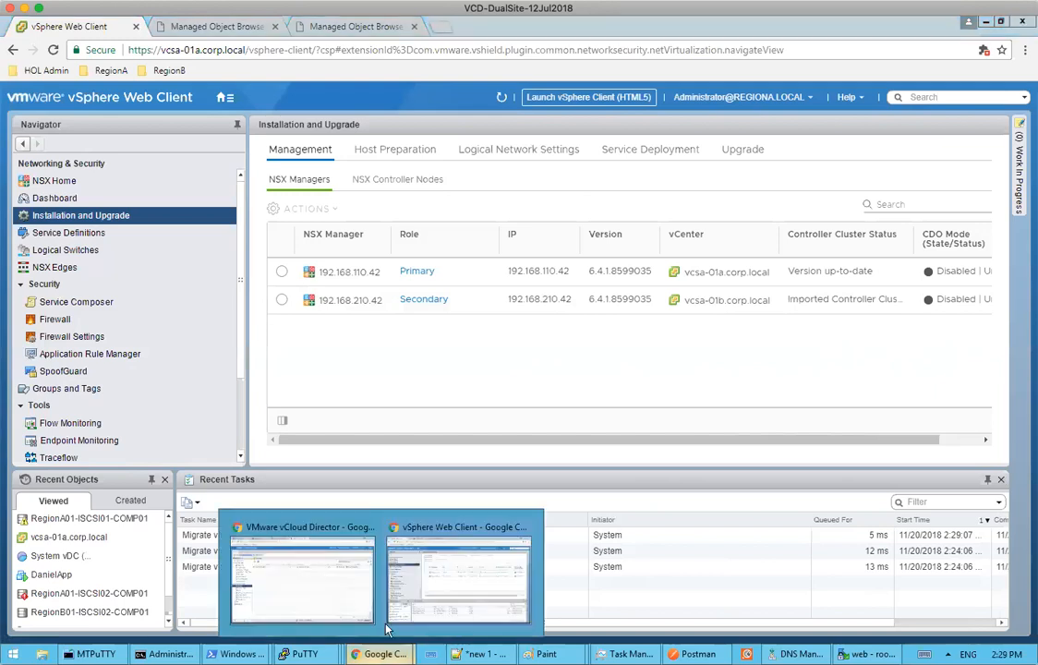
left_click(341, 578)
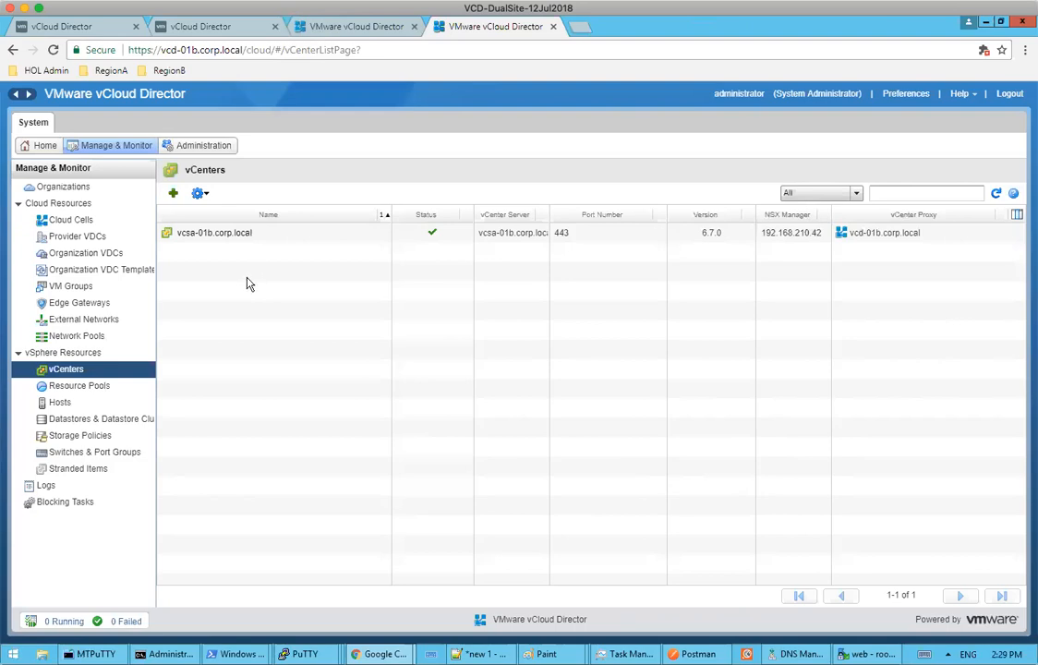
right_click(291, 239)
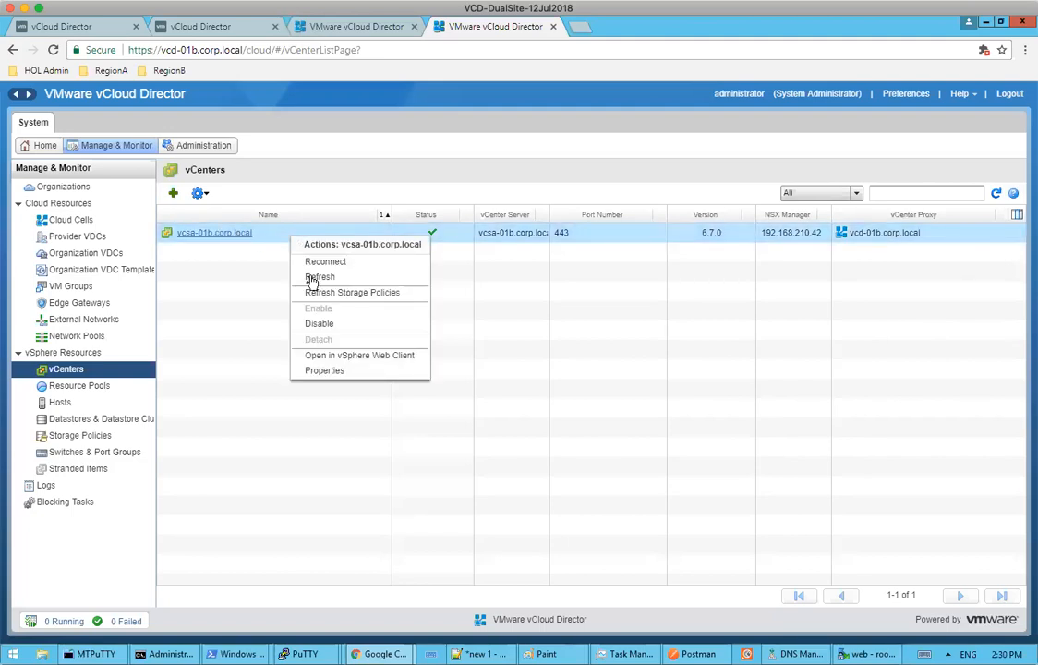
left_click(321, 372)
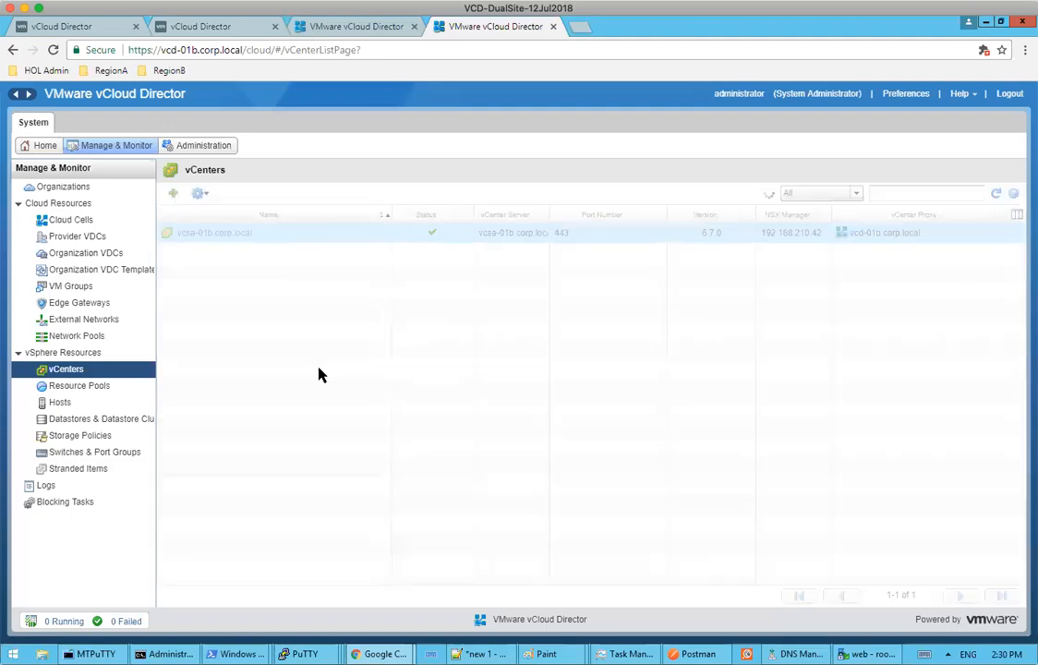
left_click(362, 188)
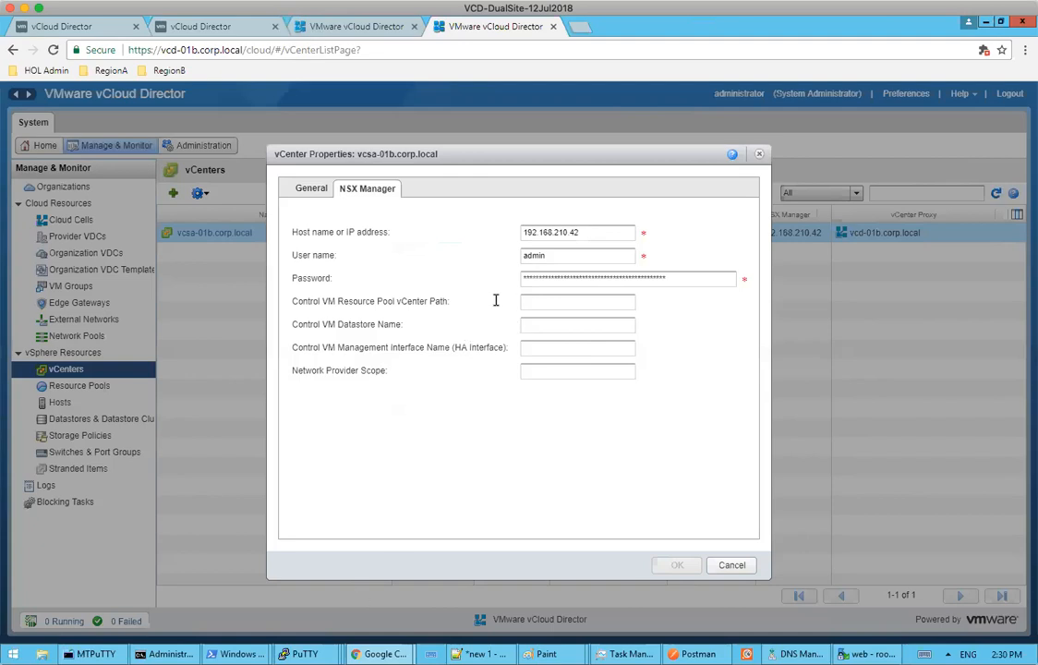
Set the Control VM Resource Pool vCenter Path to resgroup-117.
left_click(541, 302)
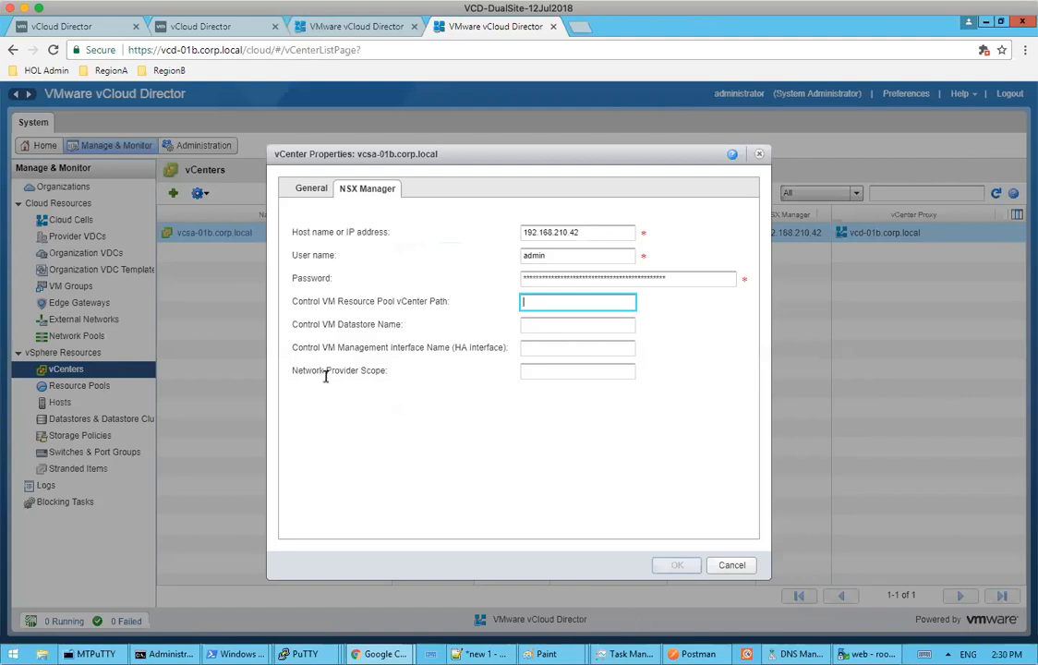
left_click_drag(293, 370, 393, 373)
left_click(393, 373)
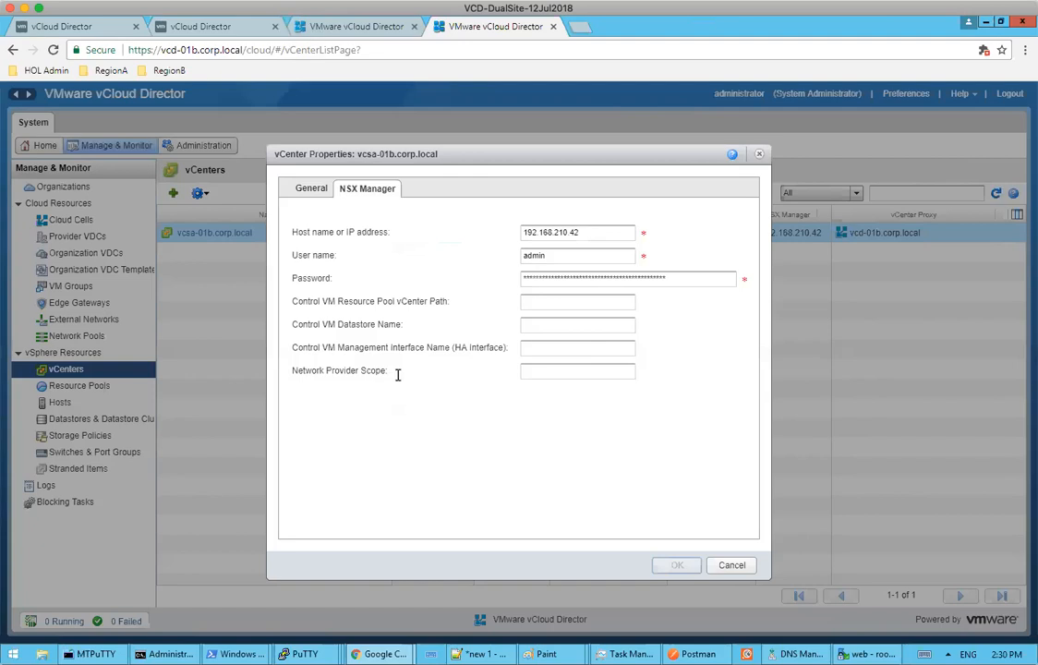
mouse_move(380, 654)
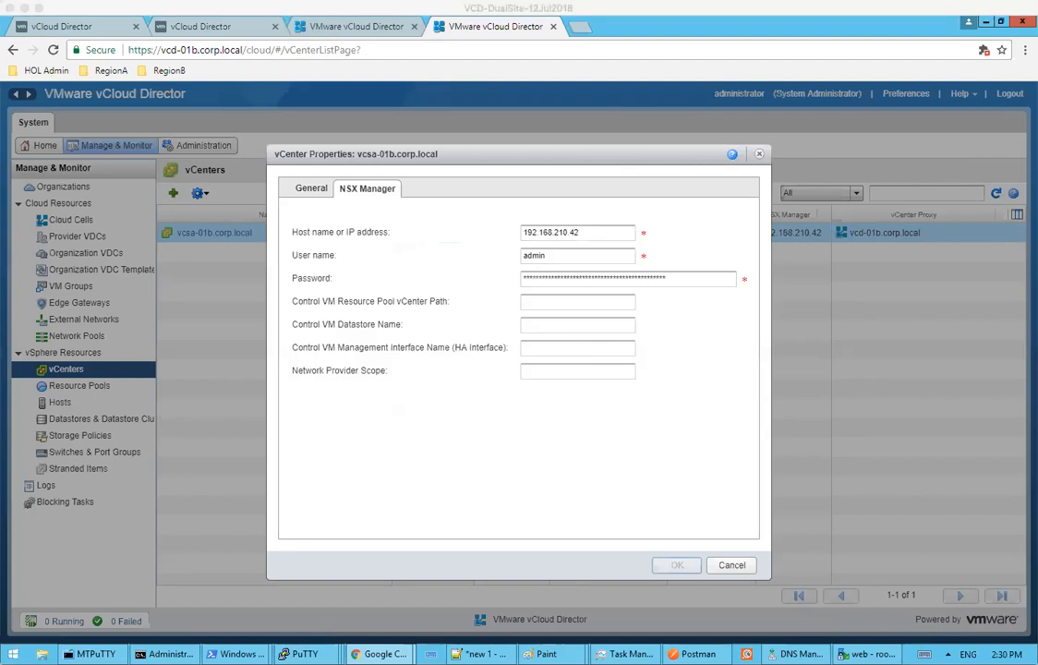
left_click(546, 303)
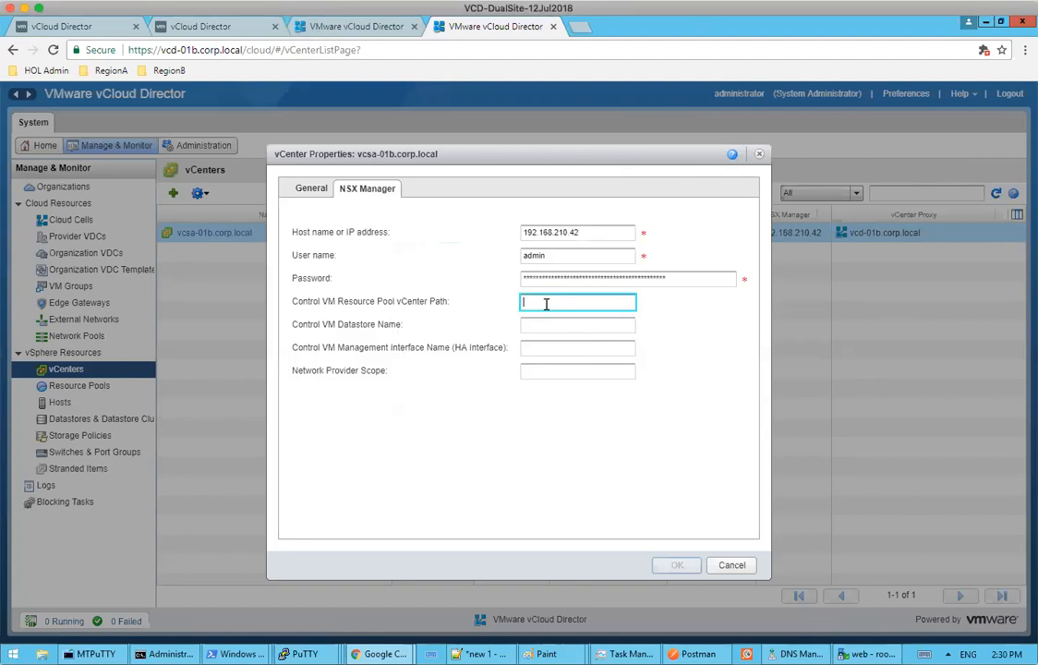
type("resgroup-117")
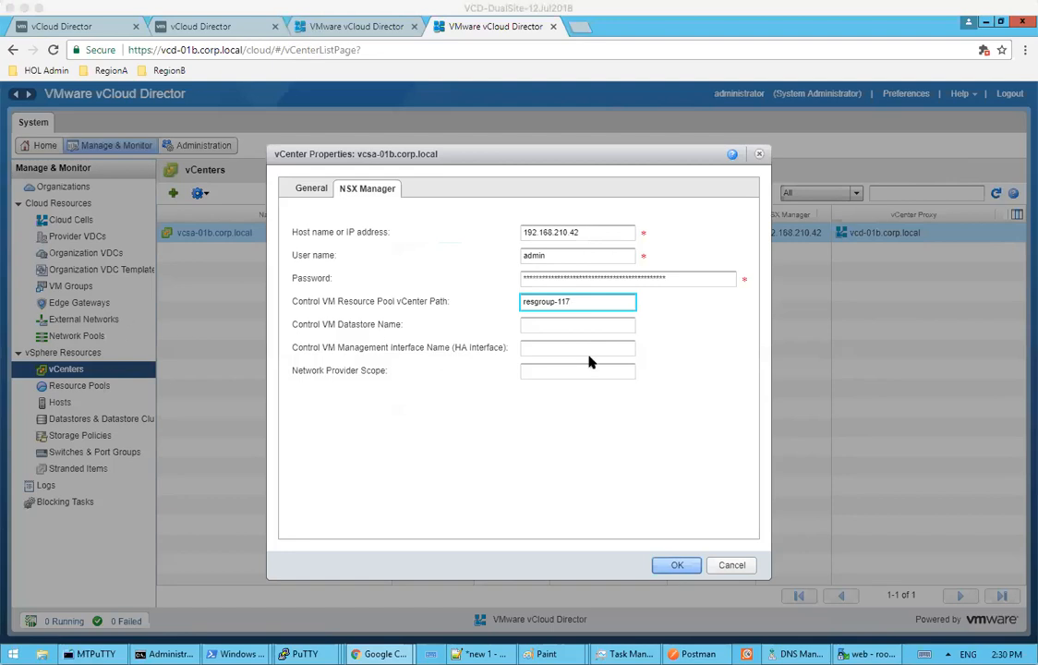
Set the Control VM datastore name to RegionB01-ISCSI01-COMP01 and the management (HA) interface name to VM-RegionB01-vDS-COMP.
left_click(555, 324)
left_click(556, 324)
type("RegionB01-ISCSI01-COMP01")
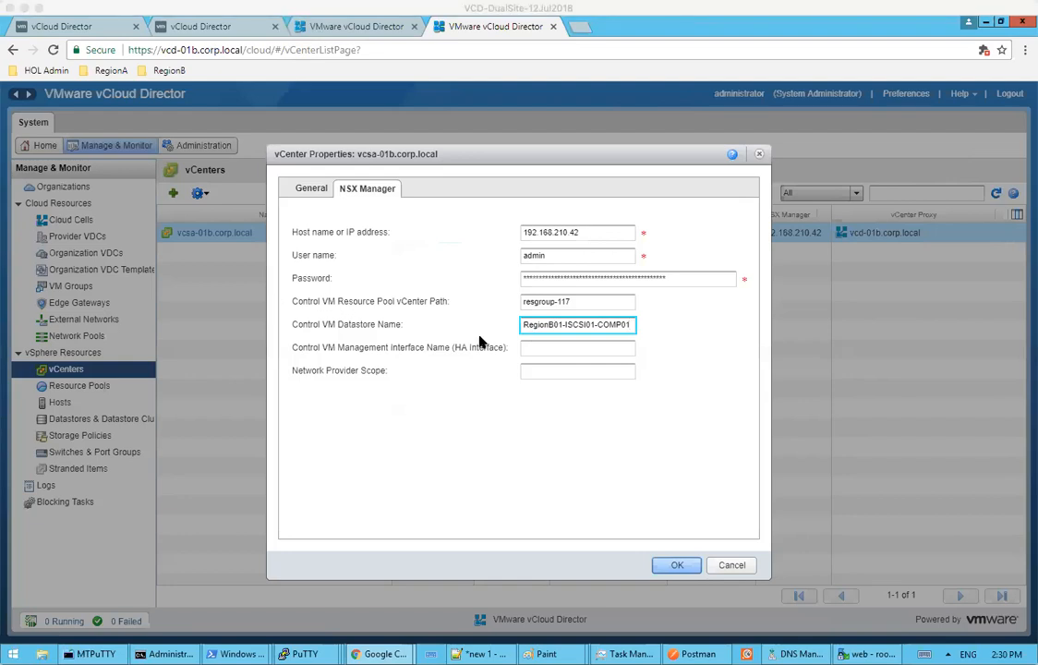
left_click(552, 347)
type("VM-RegionB01-vDS-COMP")
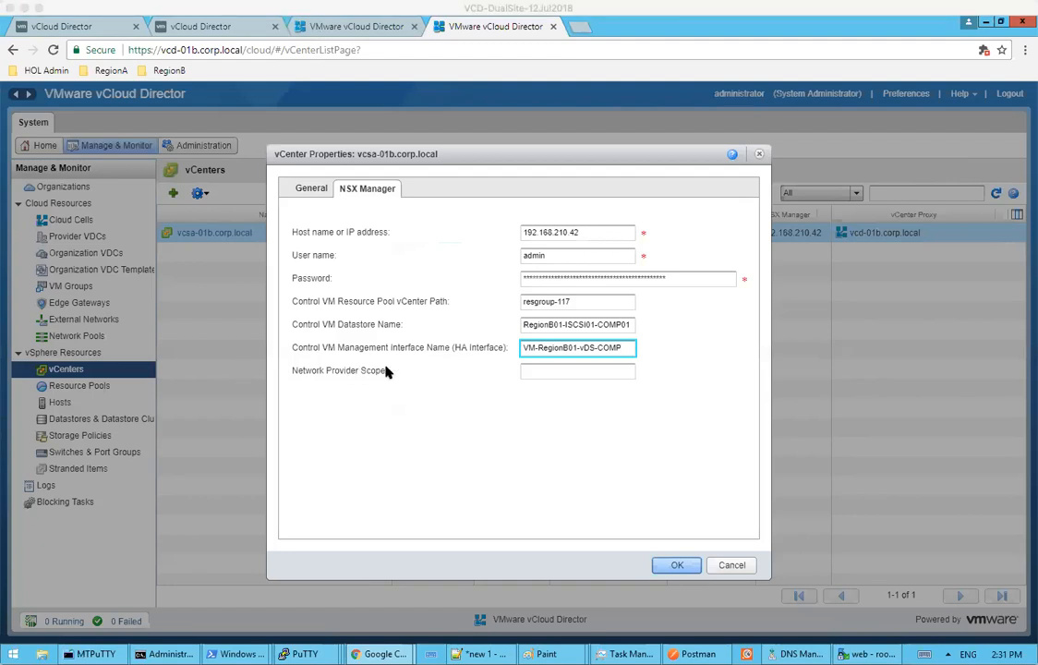
Set the Network Provider Scope to region-b and save the vCenter properties.
left_click(531, 370)
type("region-b")
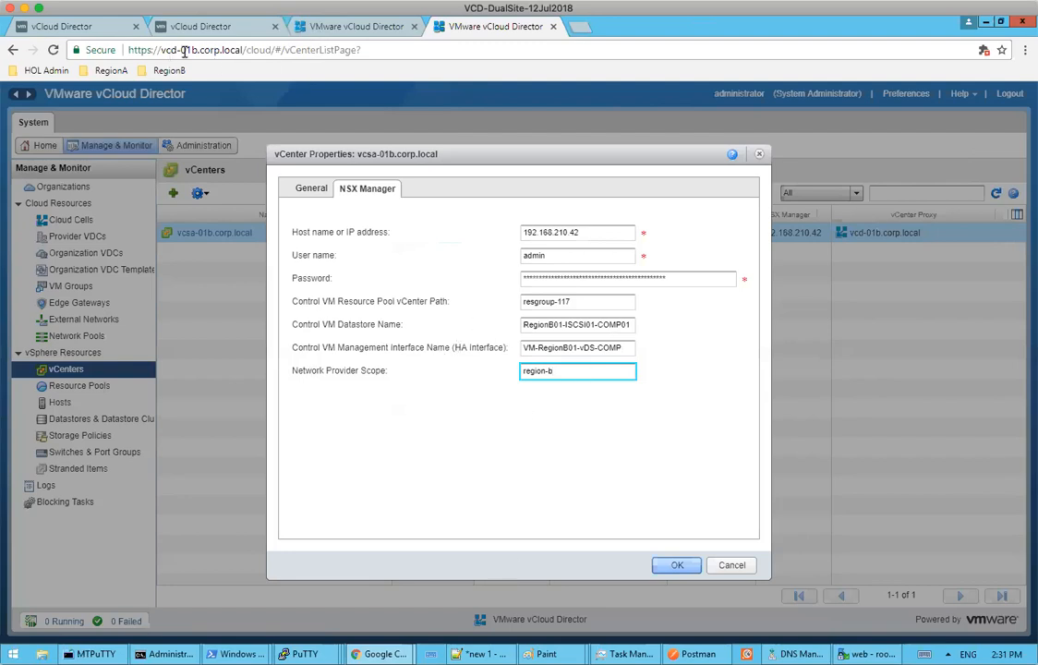
left_click(673, 566)
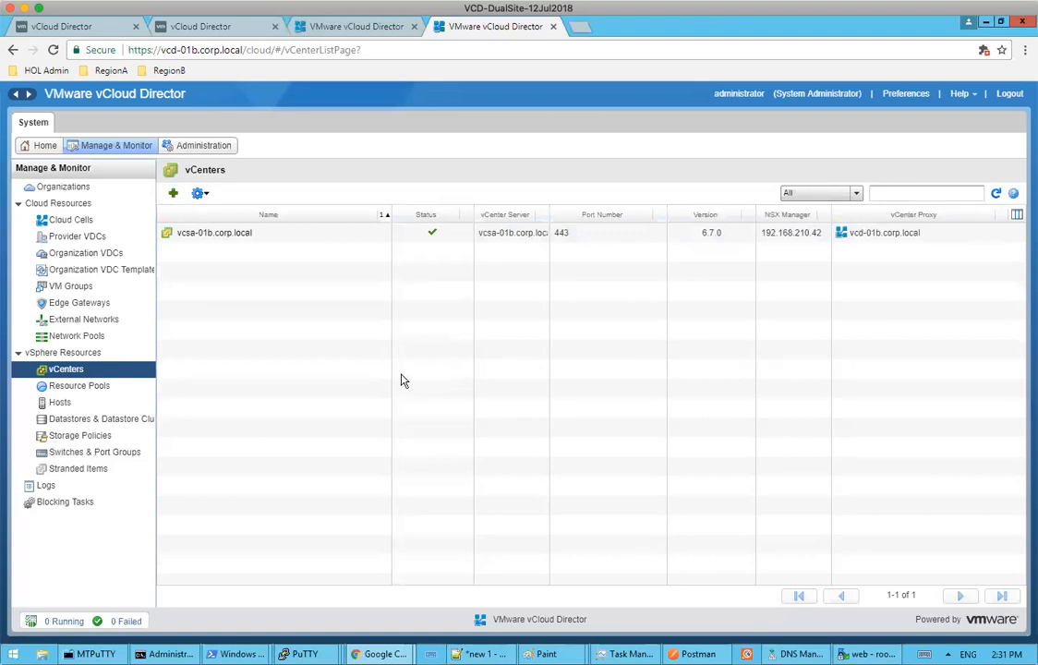
Start a new VXLAN-backed network pool on vcsa-01b.corp.local with the Universal-TZ transport zone.
left_click(97, 335)
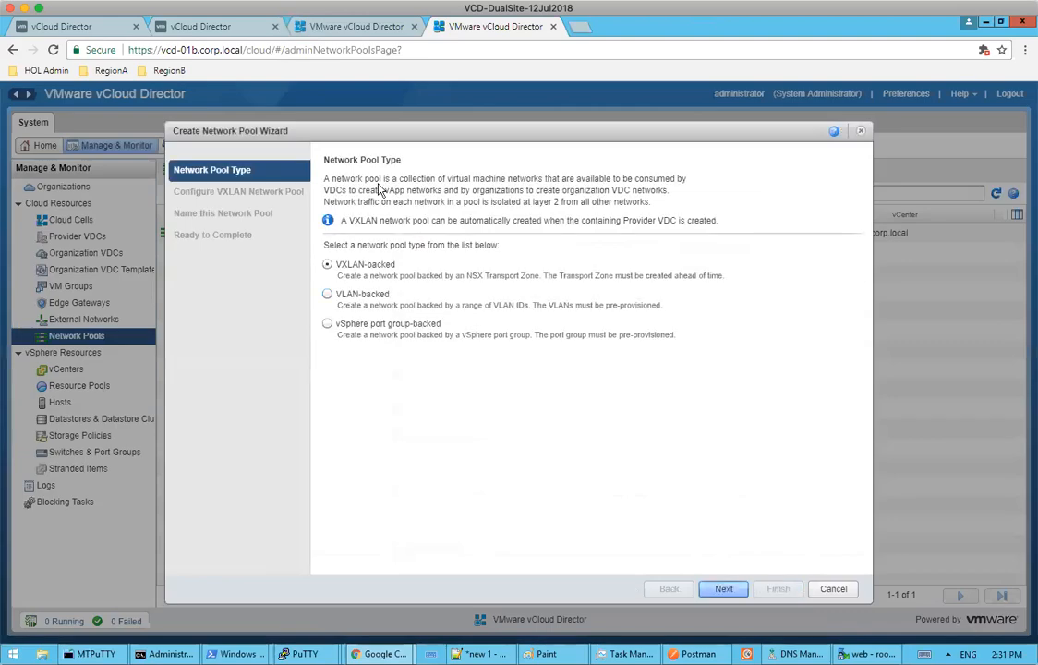
left_click_drag(429, 139, 431, 131)
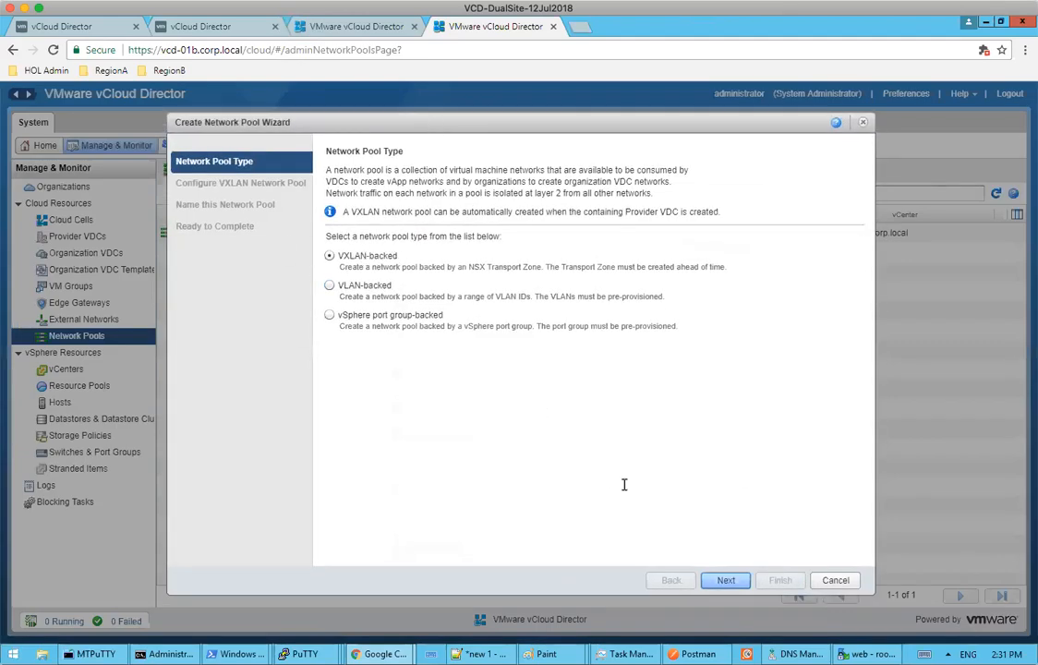
left_click(725, 580)
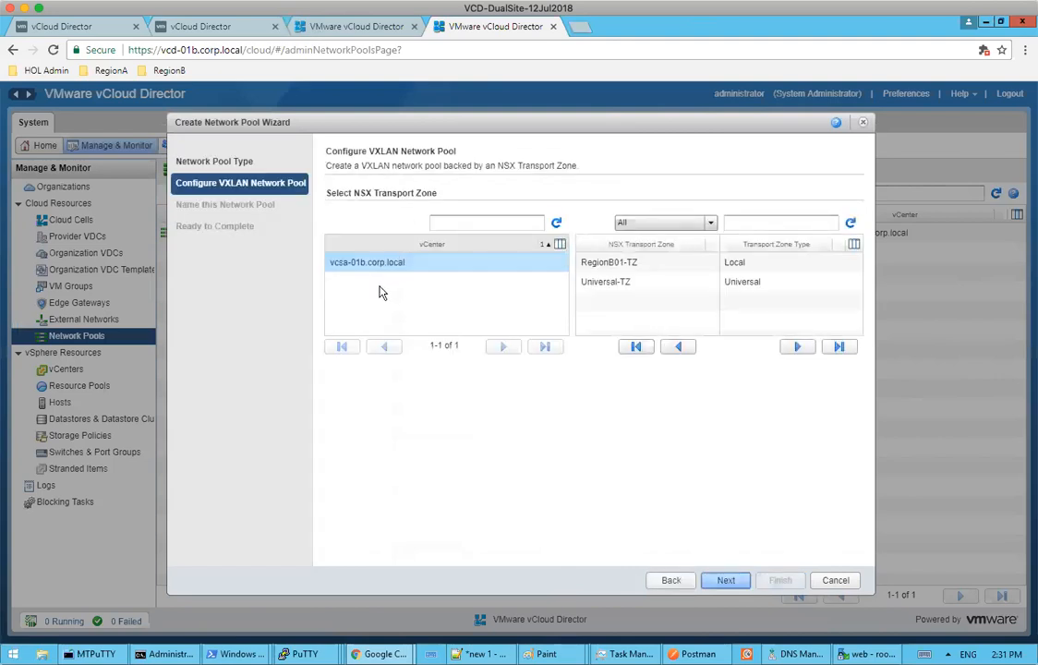
left_click(629, 287)
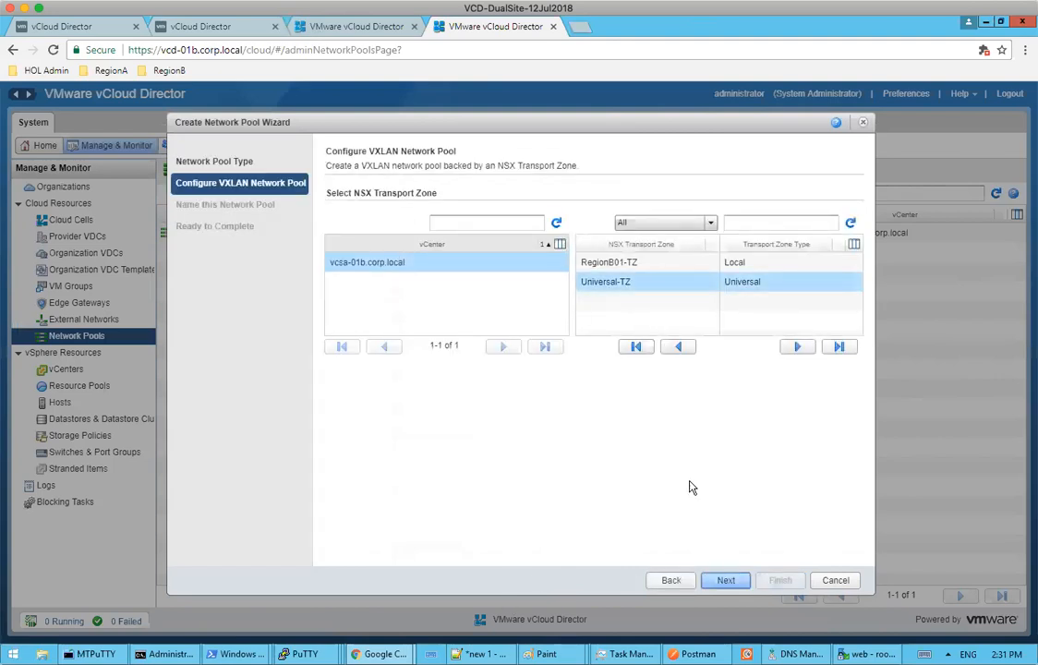
left_click(725, 581)
Name the network pool Universal-TZ and finish creating it.
left_click(425, 209)
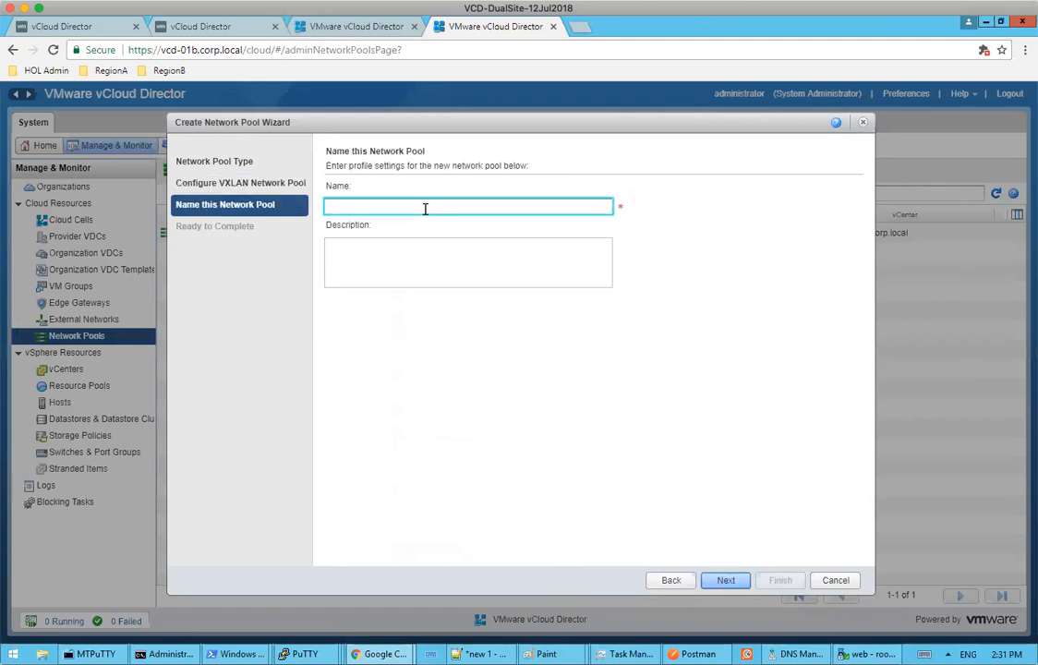
type("Universal-TZ")
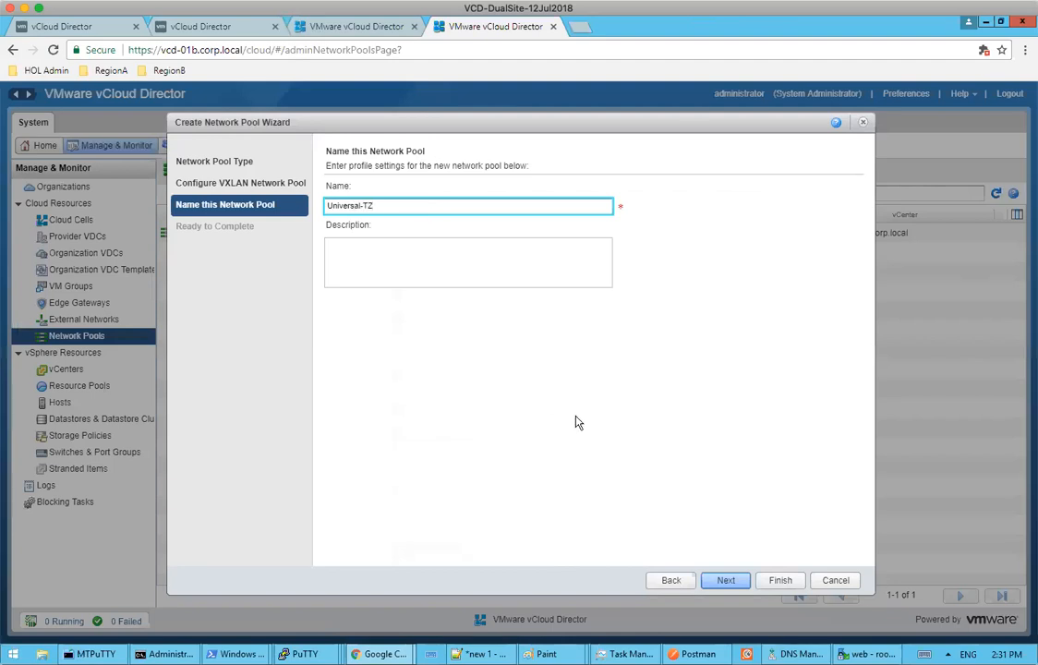
left_click(725, 581)
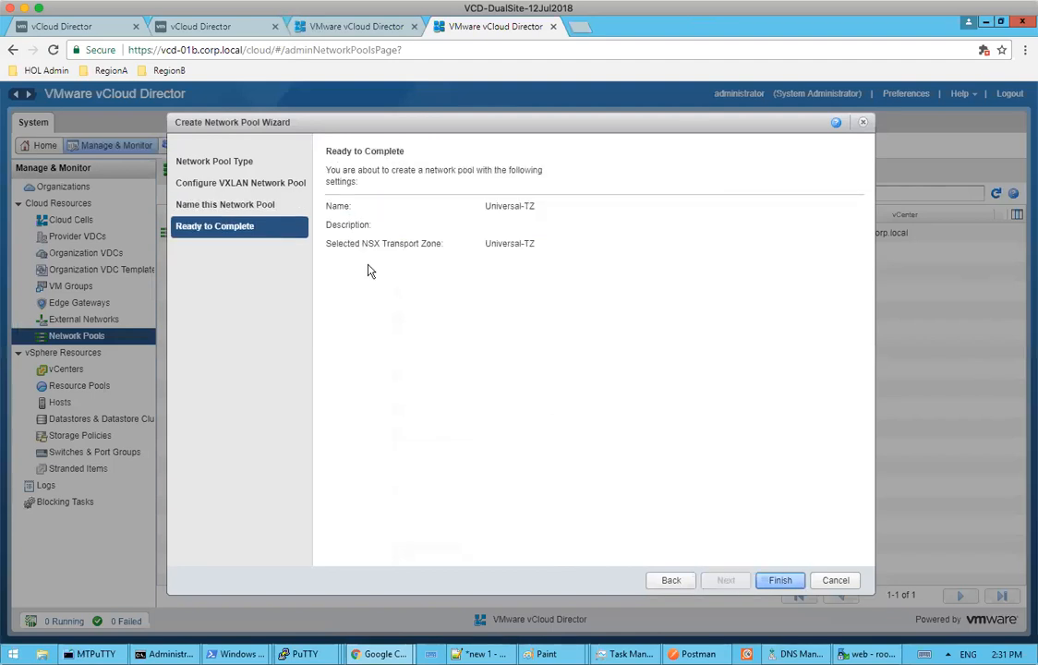
left_click(778, 581)
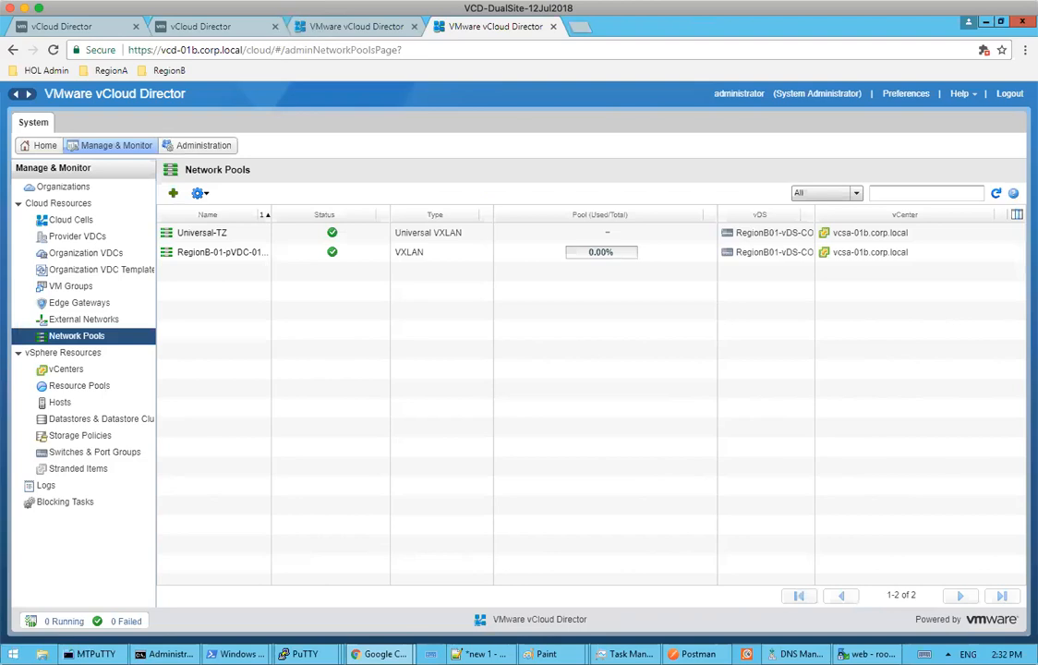
Open the network pool and services properties of the organization VDC whose name ends in B-PAYGO-01.
left_click(90, 253)
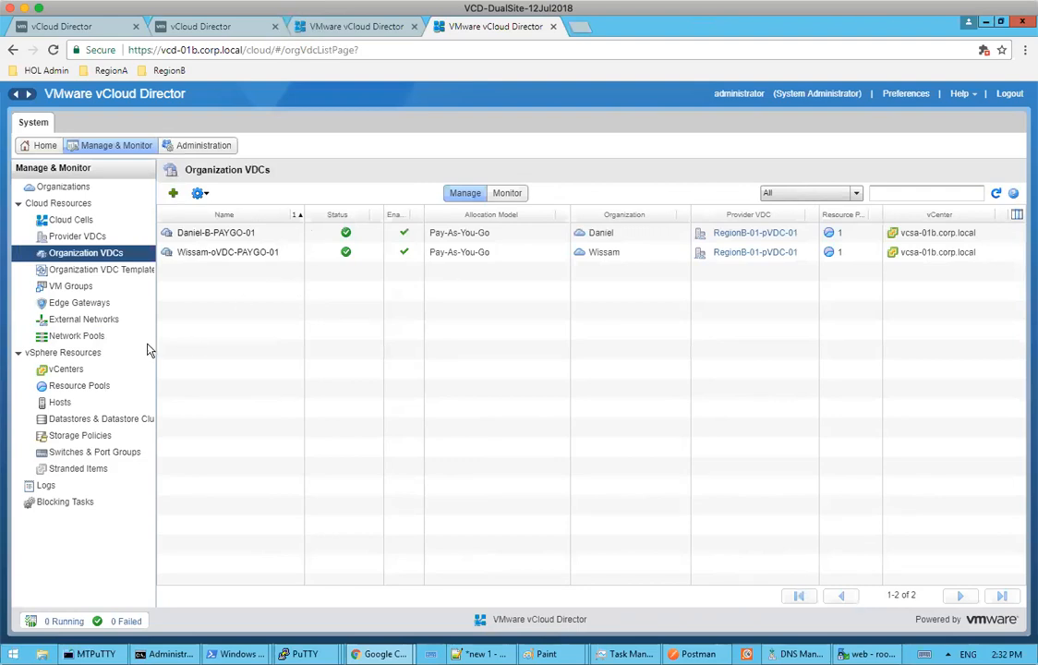
right_click(271, 237)
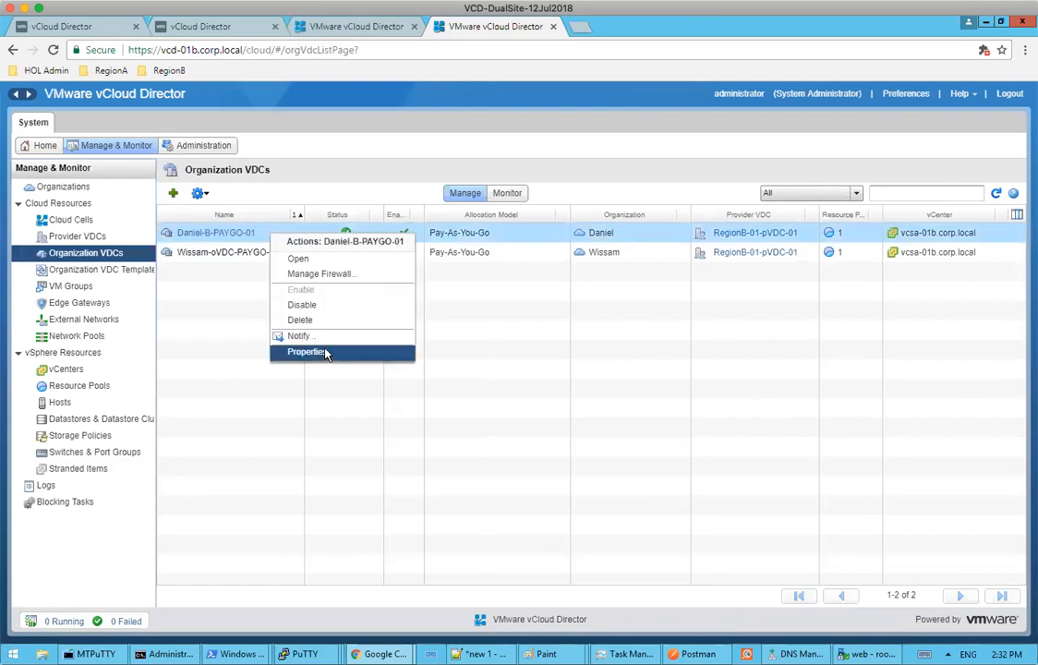
left_click(359, 355)
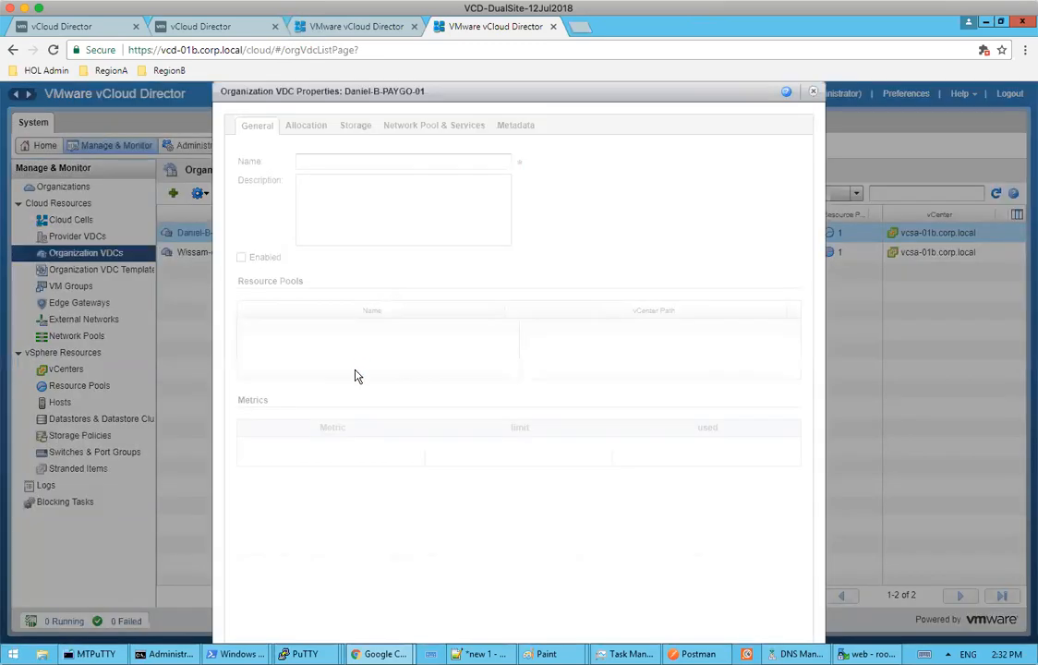
left_click(400, 129)
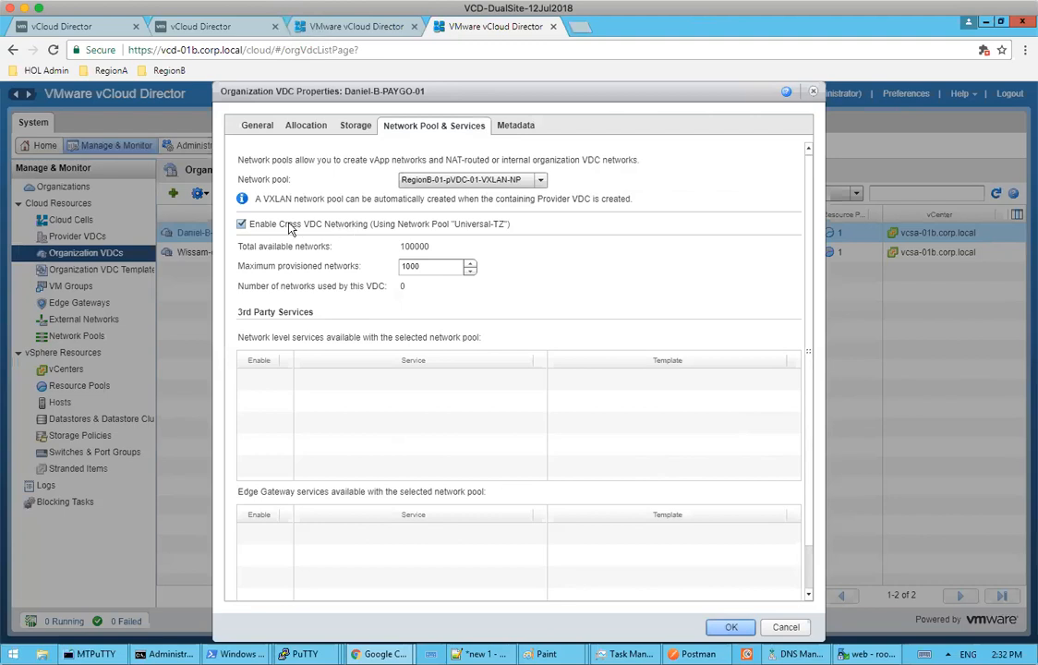
Enable cross VDC networking for this organization VDC, keep RegionB-01-pVDC-01-VXLAN-NP as its network pool, and save the properties.
left_click(242, 224)
left_click(241, 225)
left_click(458, 179)
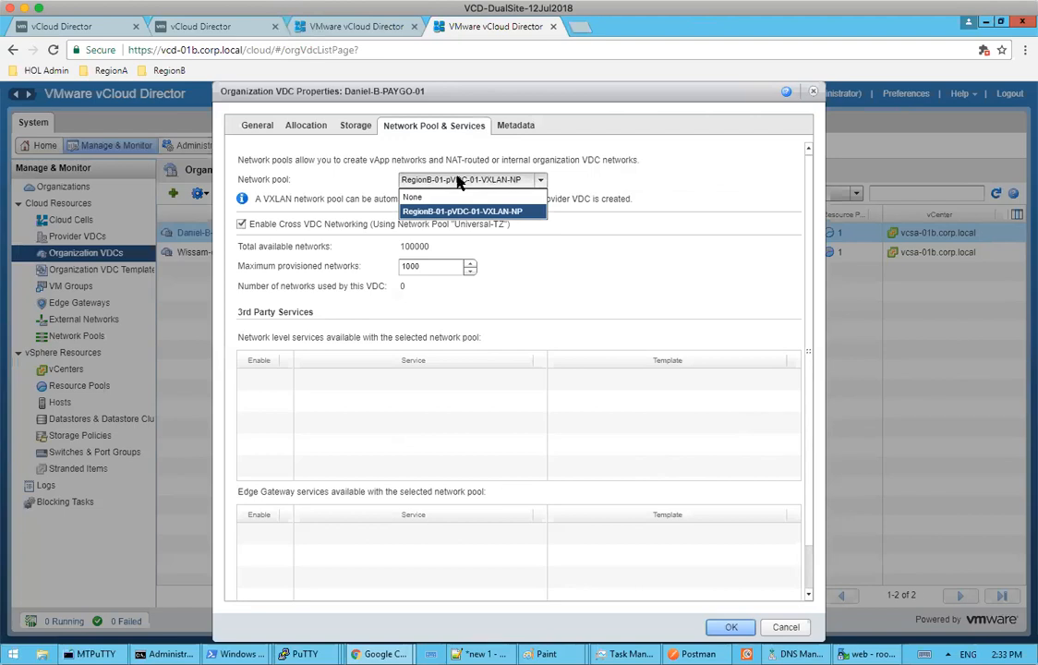
left_click(459, 180)
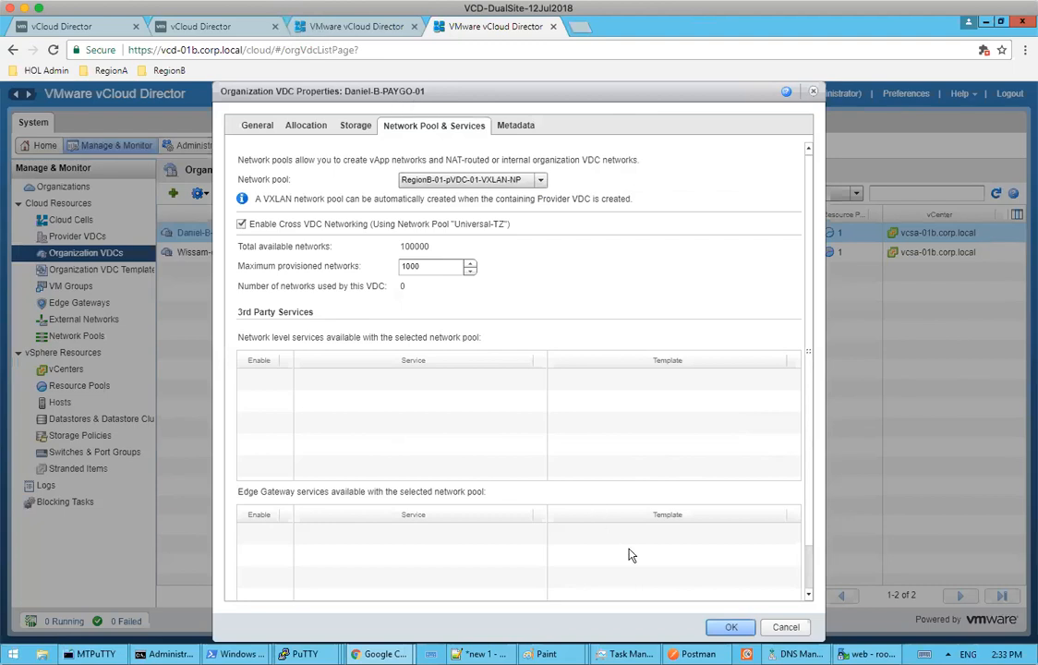
left_click(729, 627)
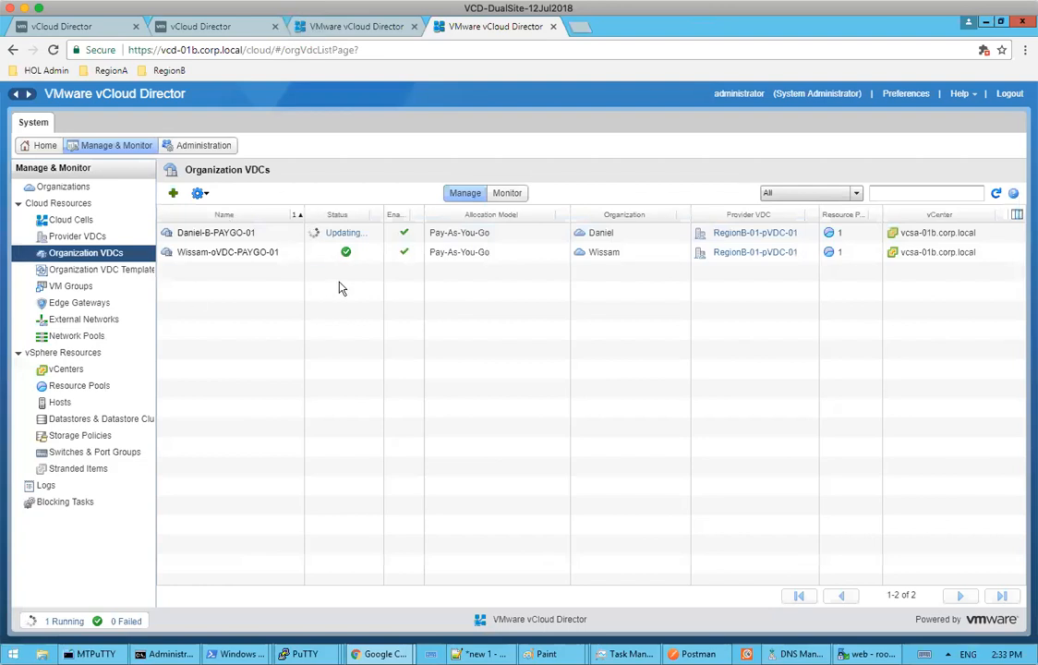
Switch to the tenant portal on vcd-01b.corp.local and open its Datacenter Groups page.
left_click(221, 28)
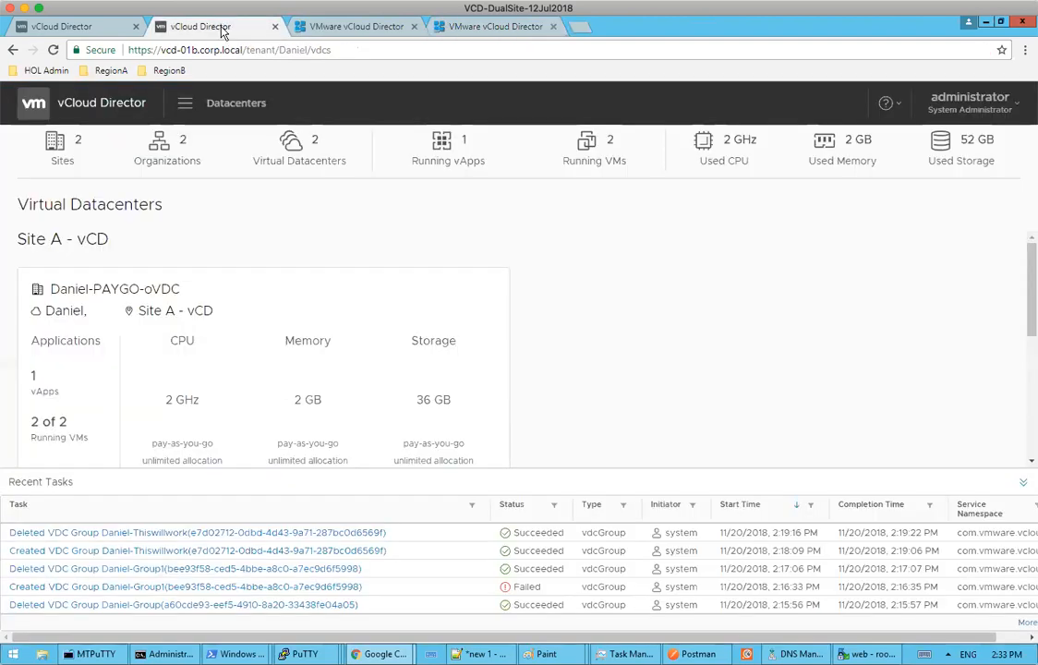
left_click(185, 104)
left_click(218, 164)
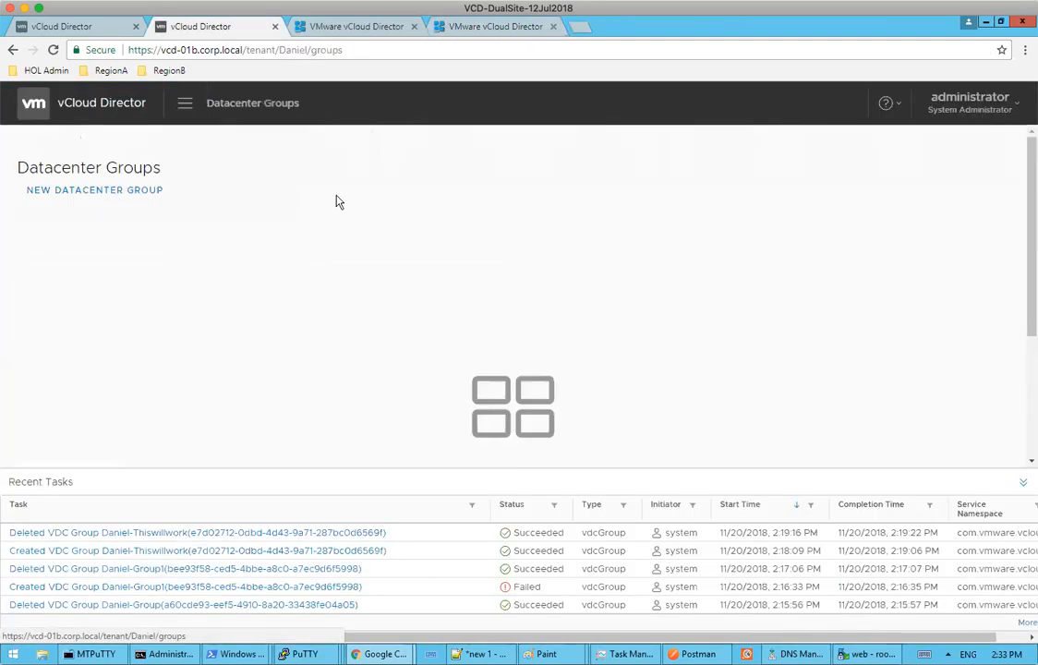